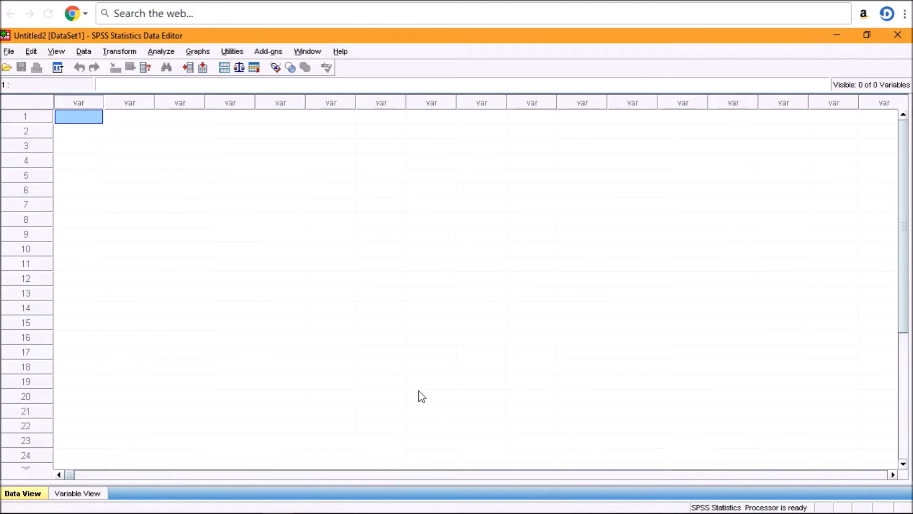
Fill rows 1 to 7 of the first data column with 17, 11, 8, 14, 18, 11 and 12
type("17")
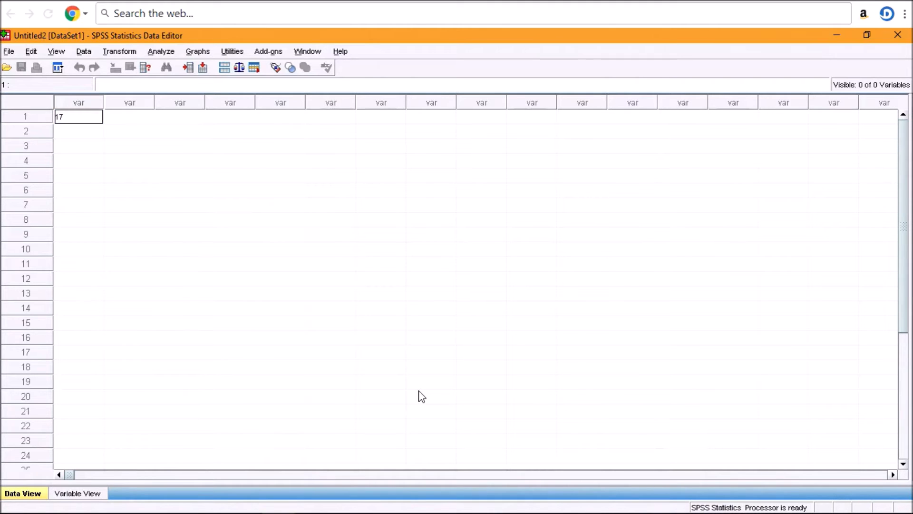
key("Return")
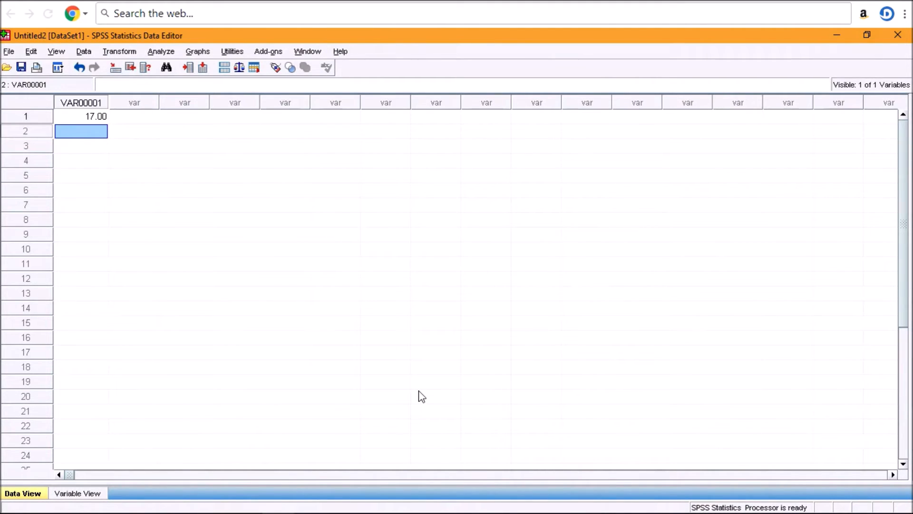
type("11")
key("Return")
type("8")
key("Return")
type("14")
key("Return")
type("18")
key("Return")
type("11")
key("Return")
type("12")
key("Tab")
Fill rows 1 to 7 of the second data column with 14, 6, 9, 12, 3, 8 and 7
key("Up")
key("Up")
key("Up")
key("Up")
key("Up")
key("Up")
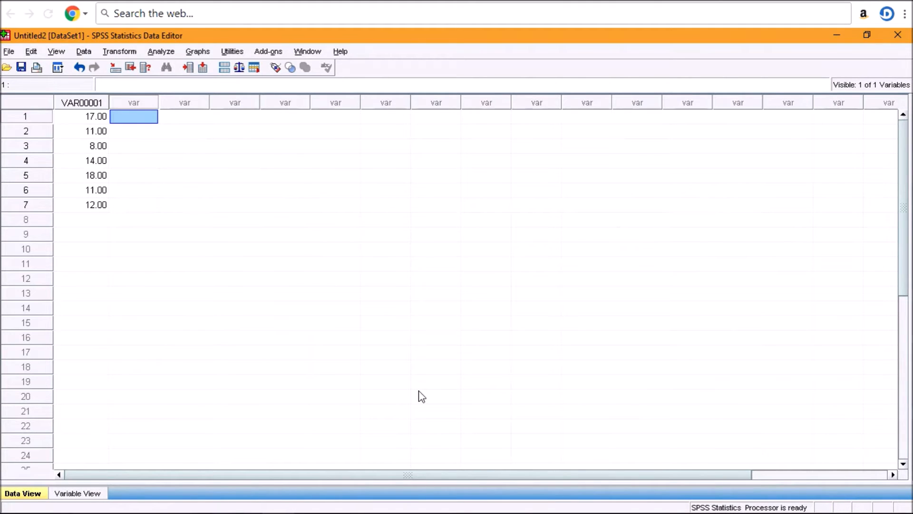
type("14")
key("Return")
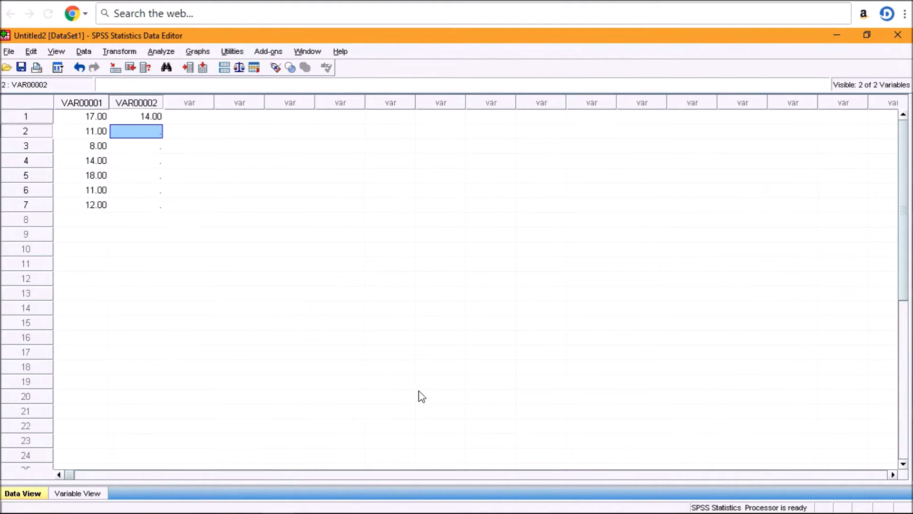
type("6")
key("Return")
type("9")
key("Return")
type("12")
key("Return")
type("3")
key("Return")
type("8")
key("Return")
type("7")
key("Tab")
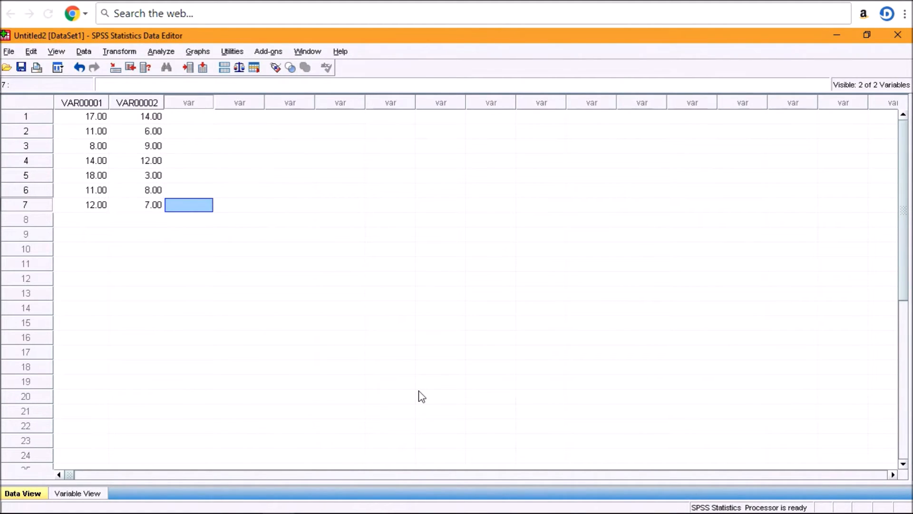
Fill rows 1 to 7 of the third data column with 13, 3, 10, 6, 7, 10 and 8
key("Up")
key("Up")
key("Up")
key("Up")
key("Up")
key("Up")
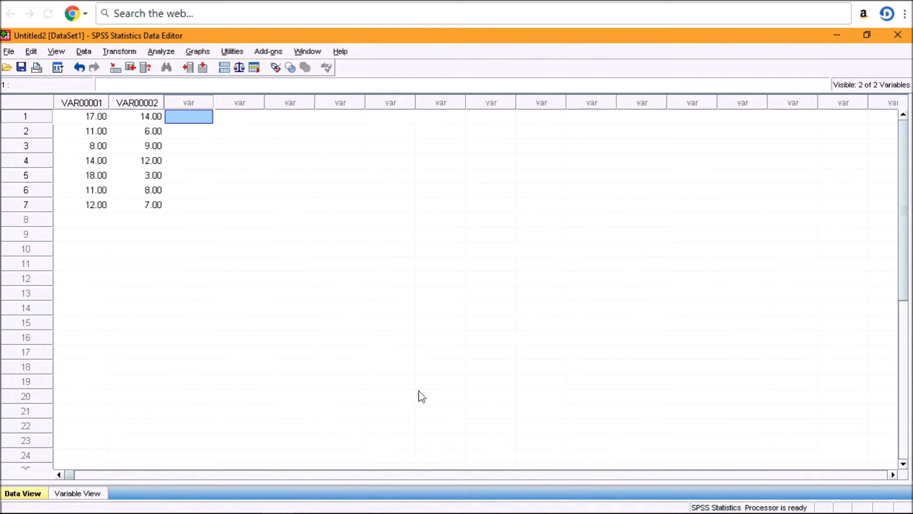
type("13")
key("Return")
type("3")
key("Return")
type("10")
key("Return")
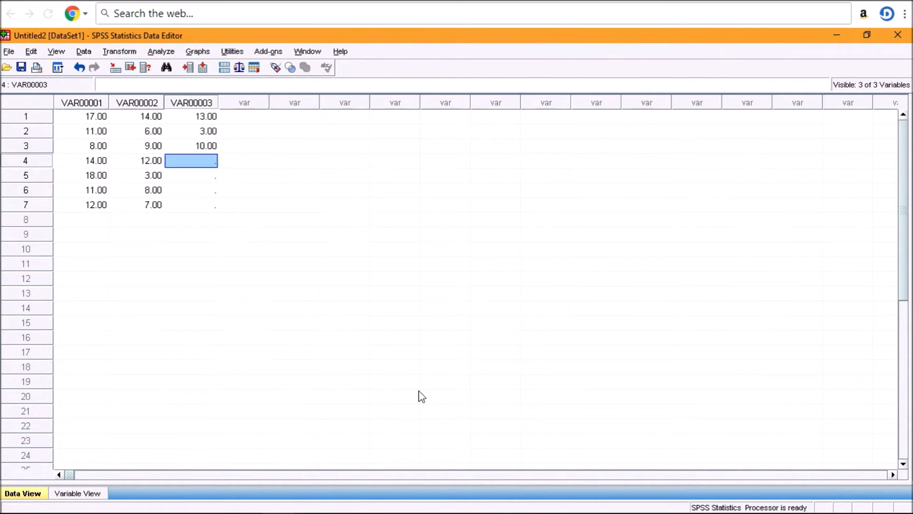
type("6")
key("Return")
type("7")
key("Return")
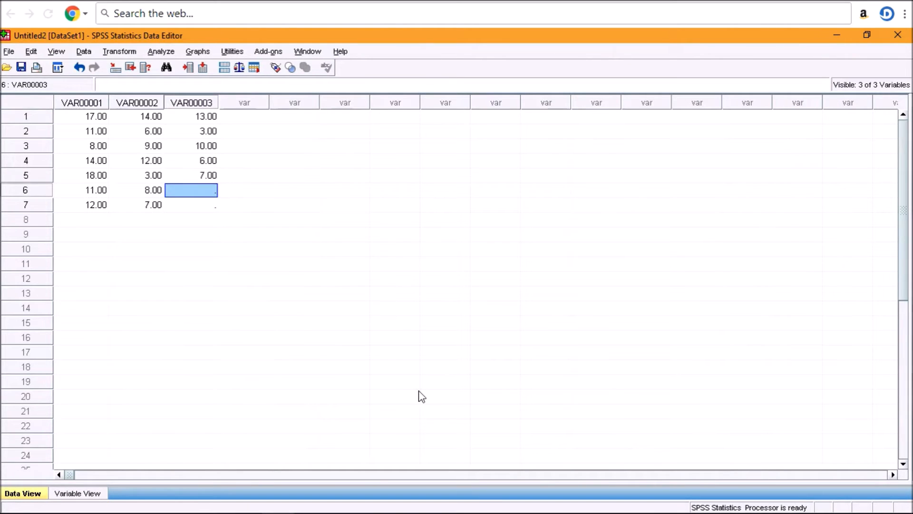
type("10")
key("Return")
type("8")
key("Return")
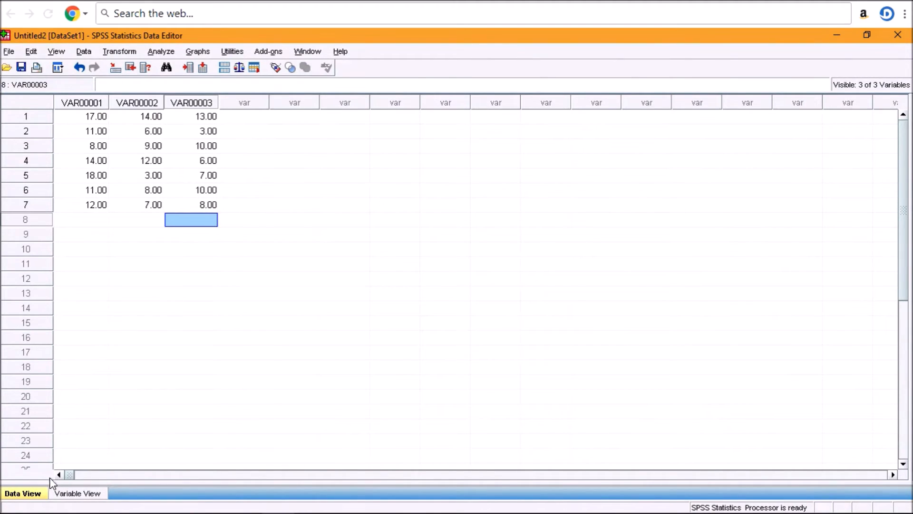
Rename the three variables as Awal, Bulan_1 and Bulan_2 in their definitions
left_click(90, 494)
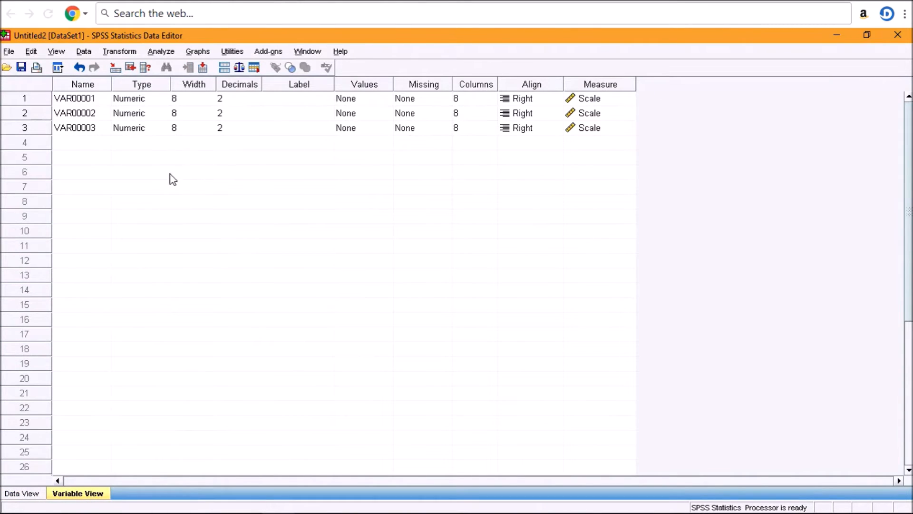
left_click(92, 101)
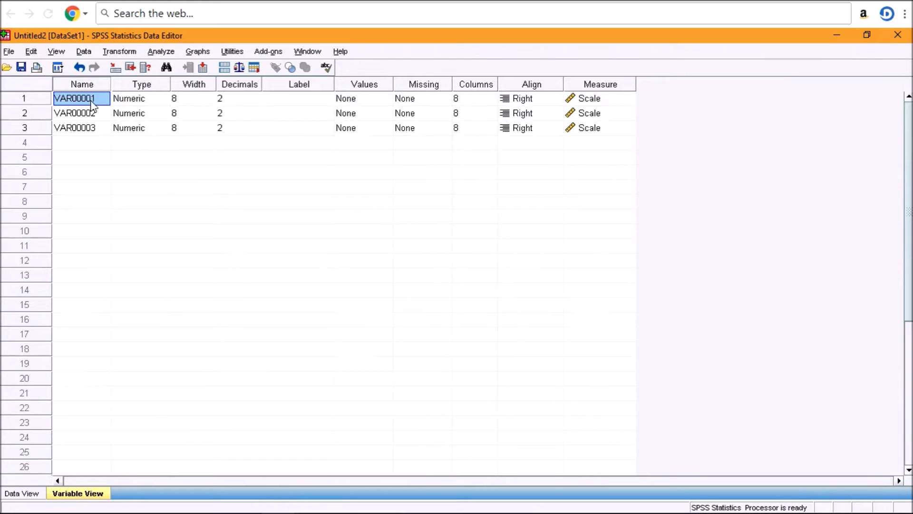
type("Awal")
key("Return")
type("Bulan")
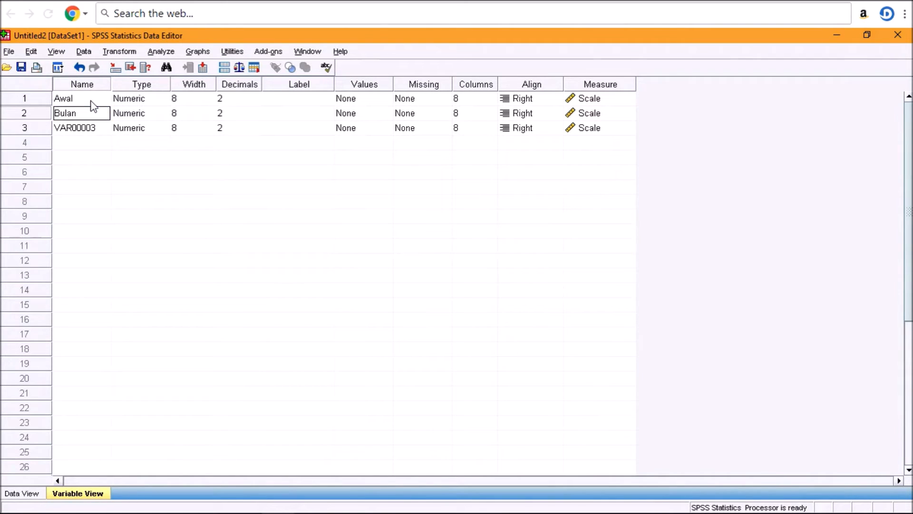
type(" 1")
key("BackSpace")
key("Return")
type("Bu")
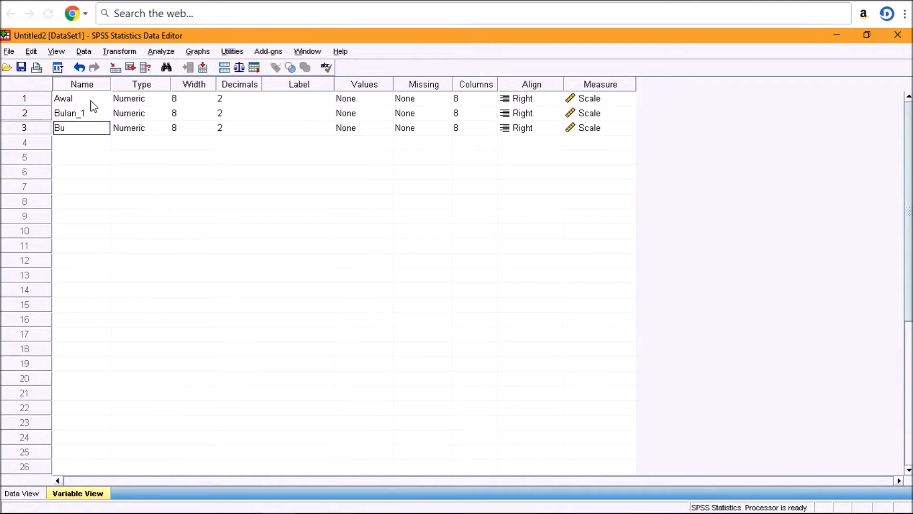
type("lan_2")
key("Return")
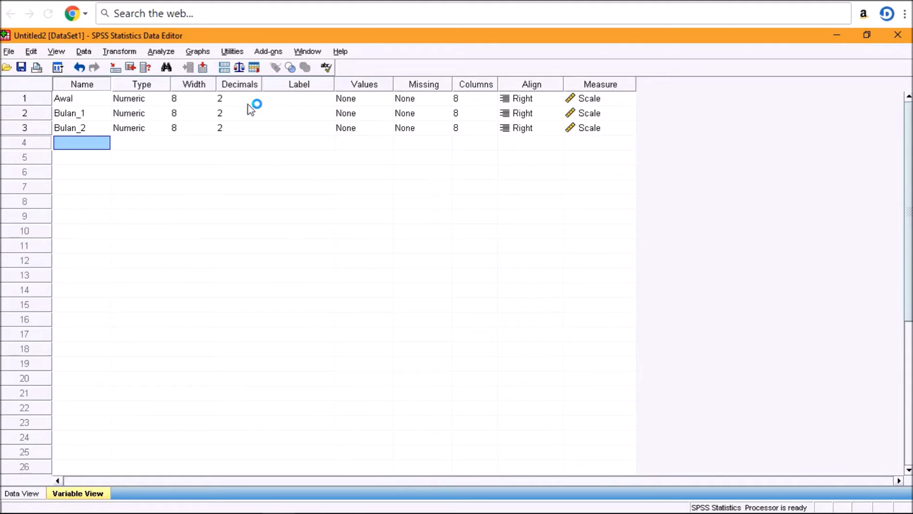
Label the three variables Awal, Bulan_1 and Bulan_2, matching their names
left_click(284, 101)
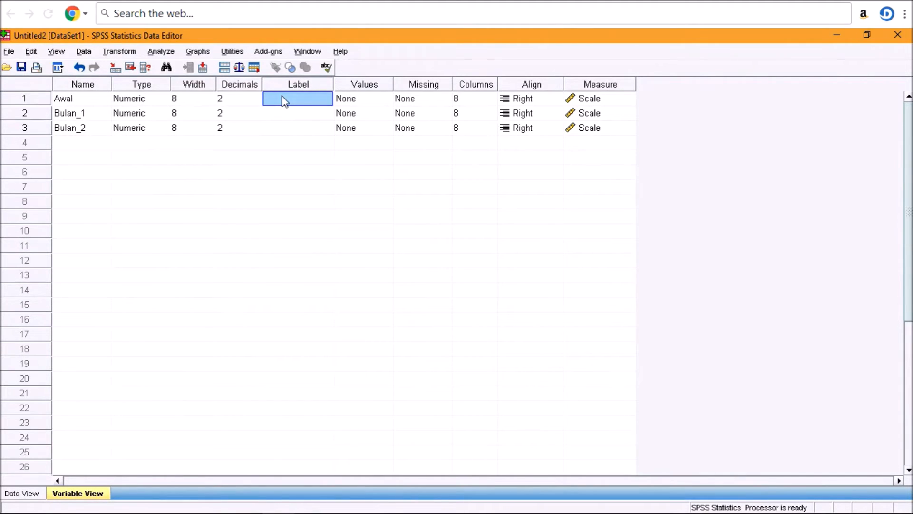
type("Awa")
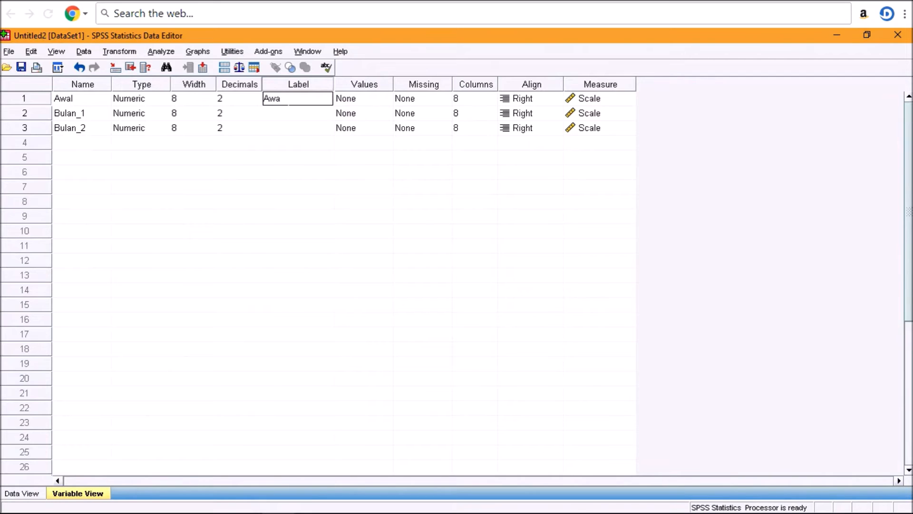
type("l")
key("Return")
type("Bulan")
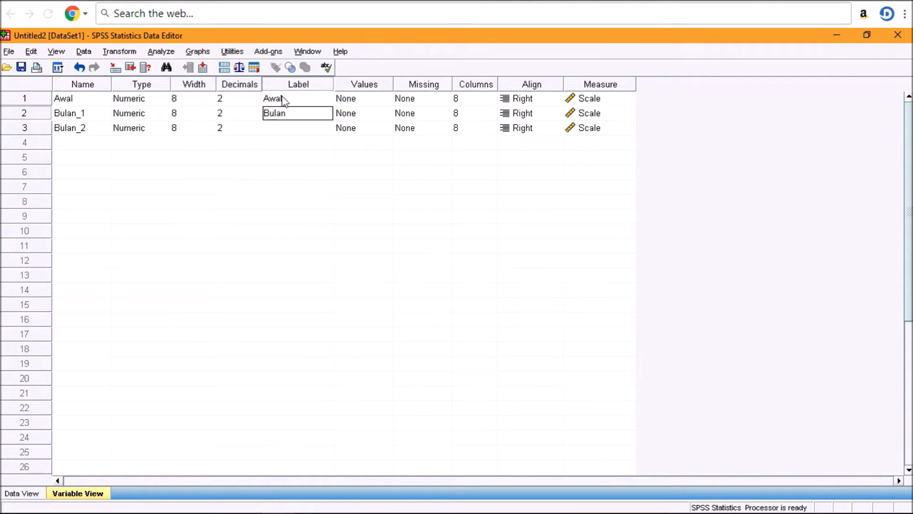
key("Return")
type("Bulan_2")
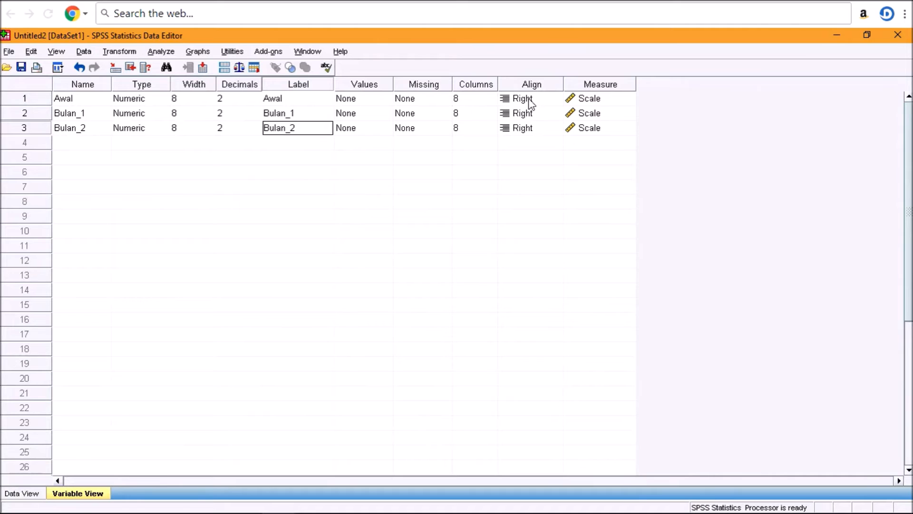
Look at the measurement level choices available for the Awal variable
left_click(592, 101)
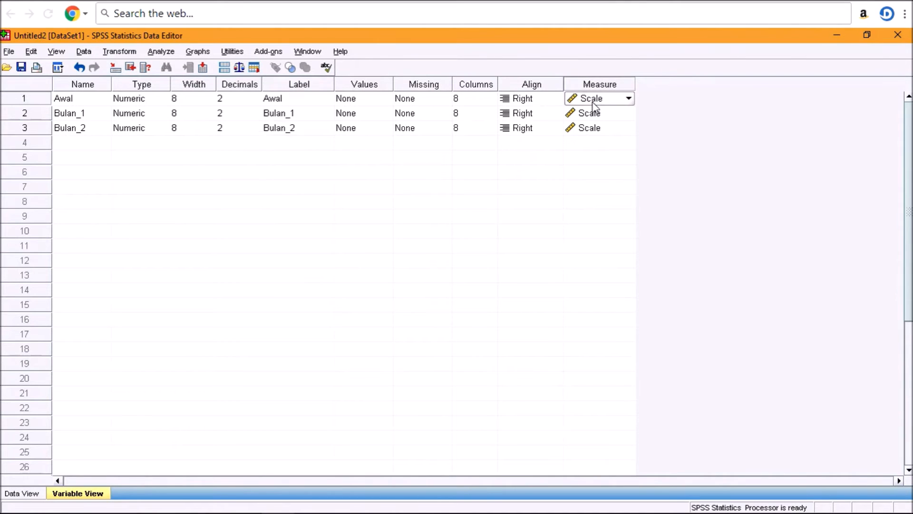
left_click(629, 100)
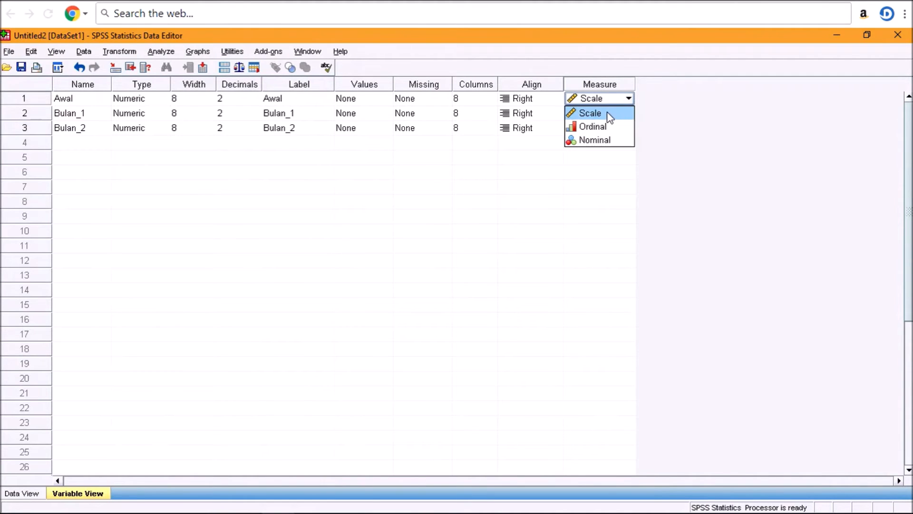
left_click(629, 99)
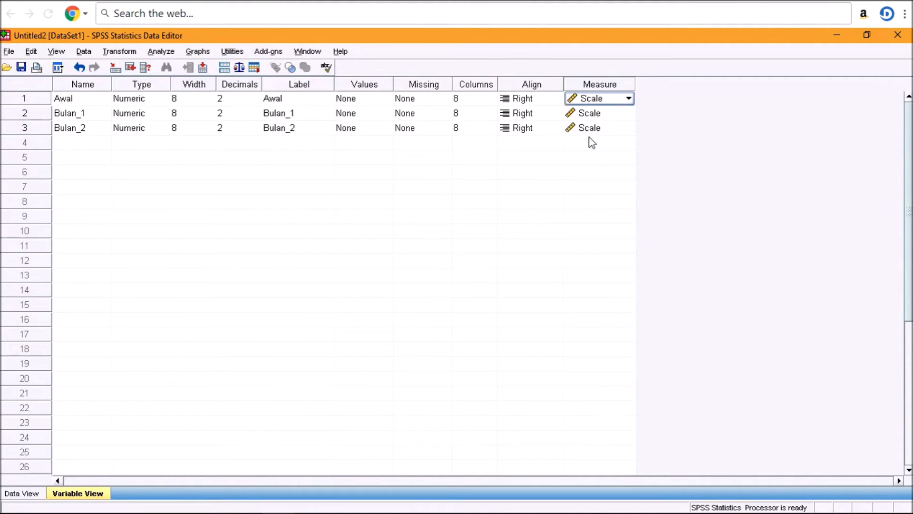
Start a nonparametric test for K related samples with Awal, Bulan_1 and Bulan_2 as the test variables
left_click(22, 494)
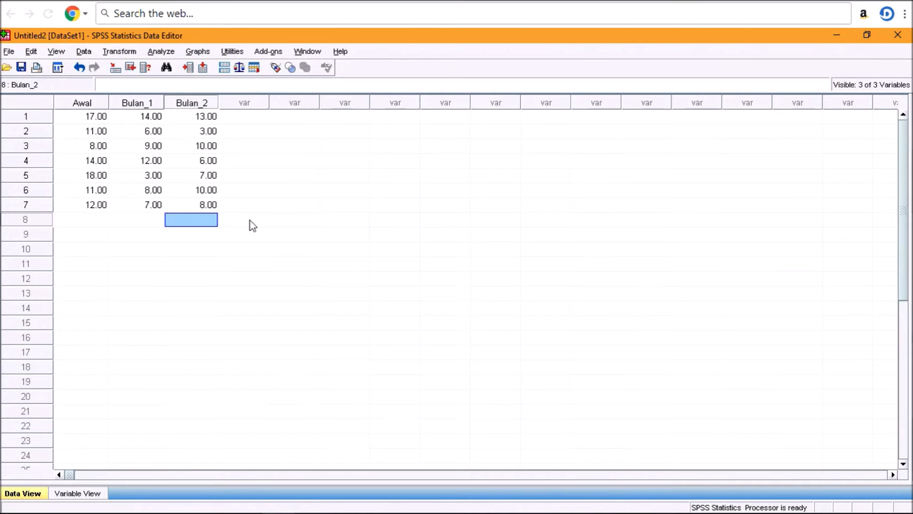
left_click(173, 53)
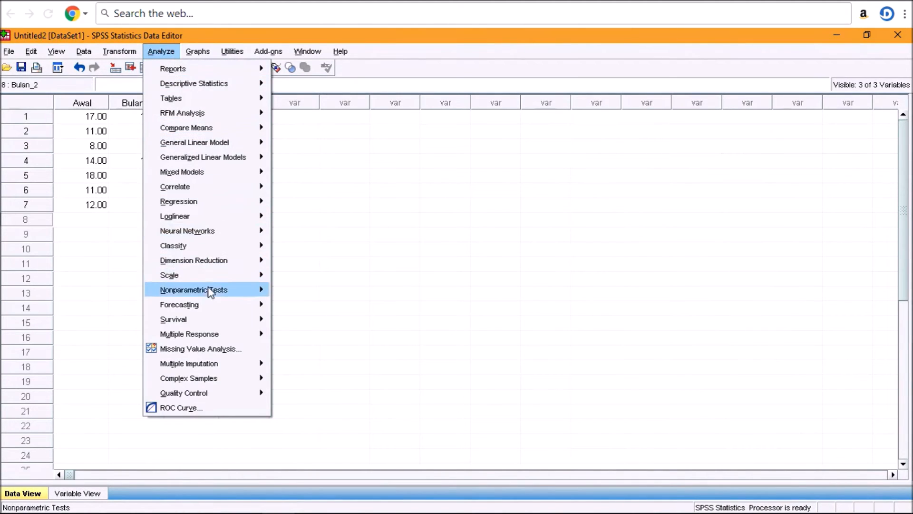
mouse_move(211, 295)
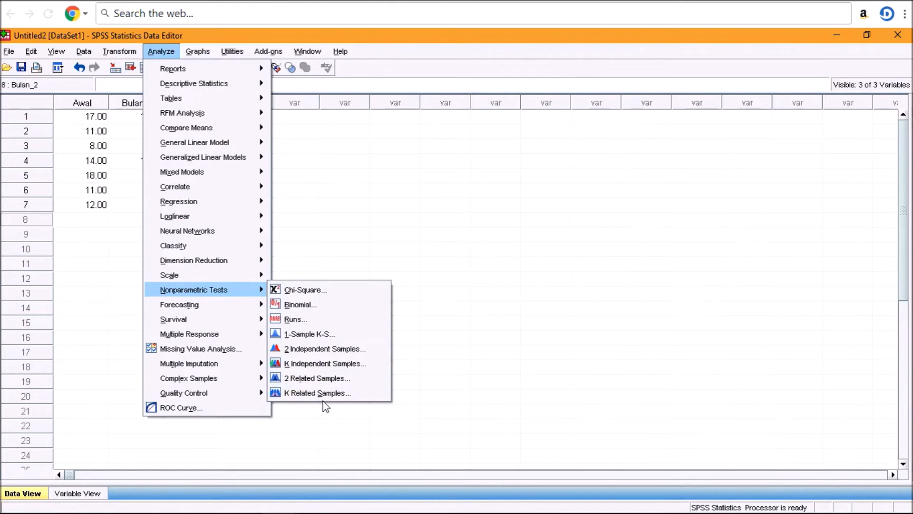
left_click(367, 399)
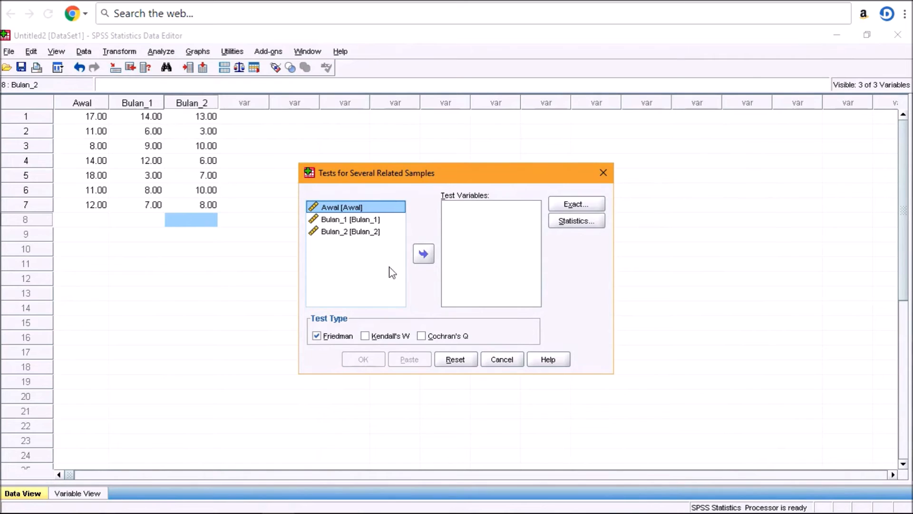
left_click(364, 232)
left_click(364, 232, "shift")
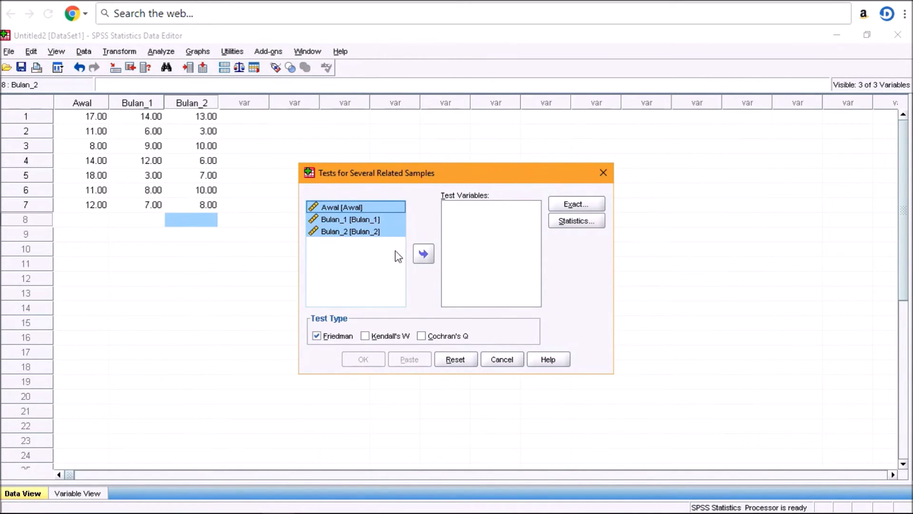
left_click(424, 254)
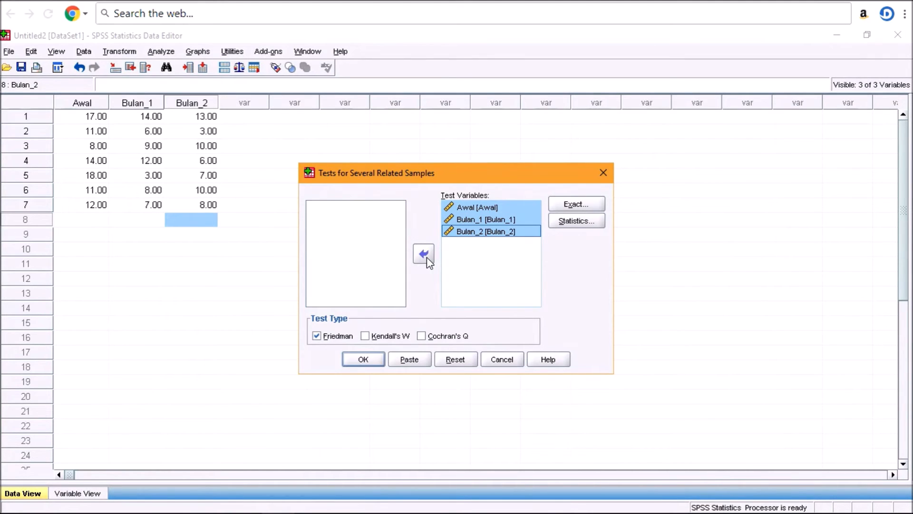
Include only descriptive statistics in the test output, run the Friedman test and view its ranks and test statistics
left_click(571, 223)
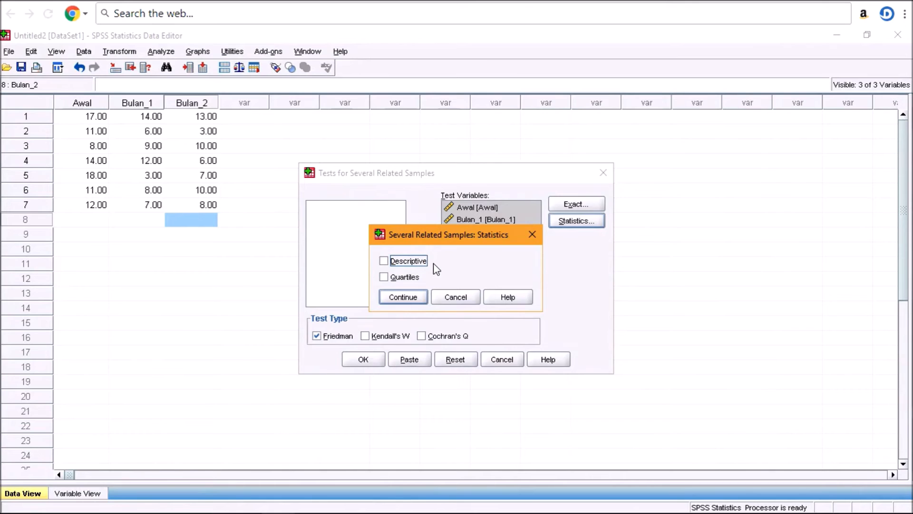
left_click(384, 263)
left_click(384, 278)
left_click(383, 277)
left_click(403, 298)
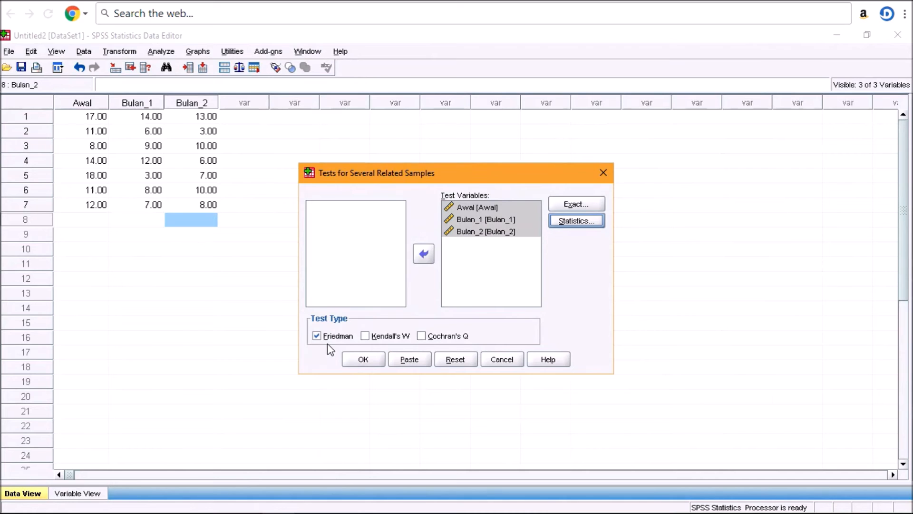
left_click(363, 360)
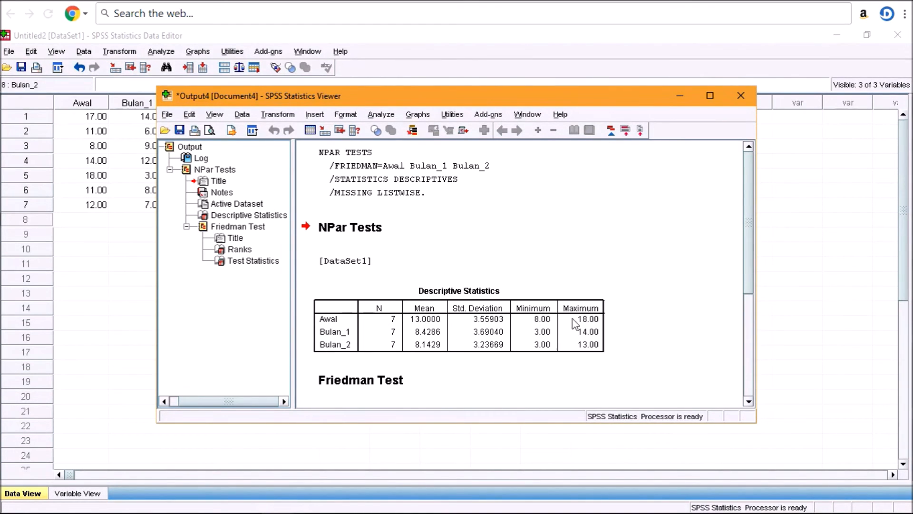
left_click_drag(749, 249, 760, 355)
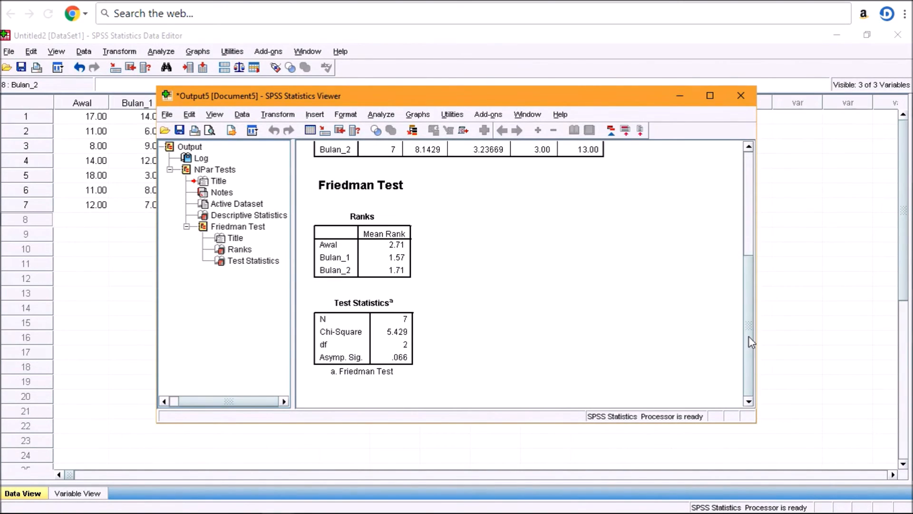